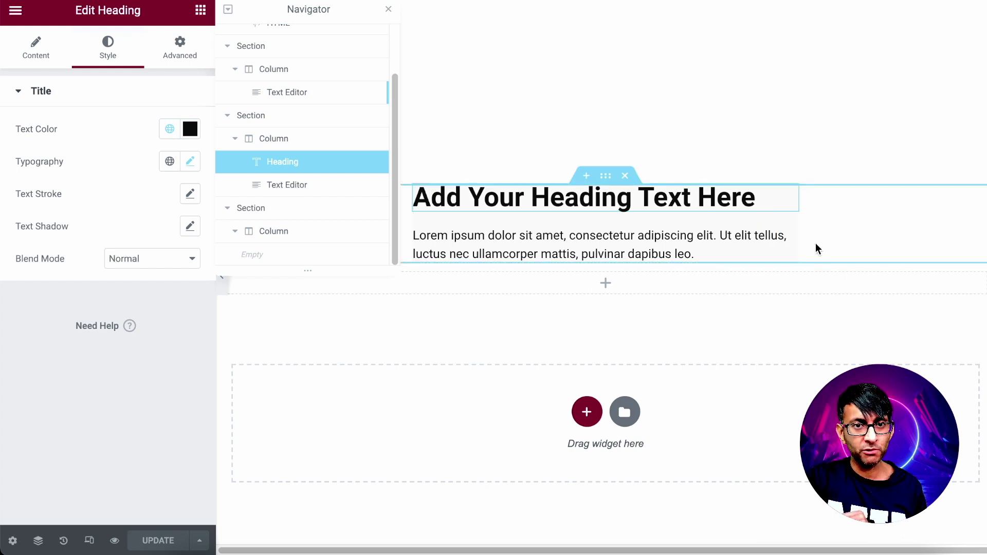
Preview the heading-and-text section without the editor, then restore the editor panel.
key("ctrl+p")
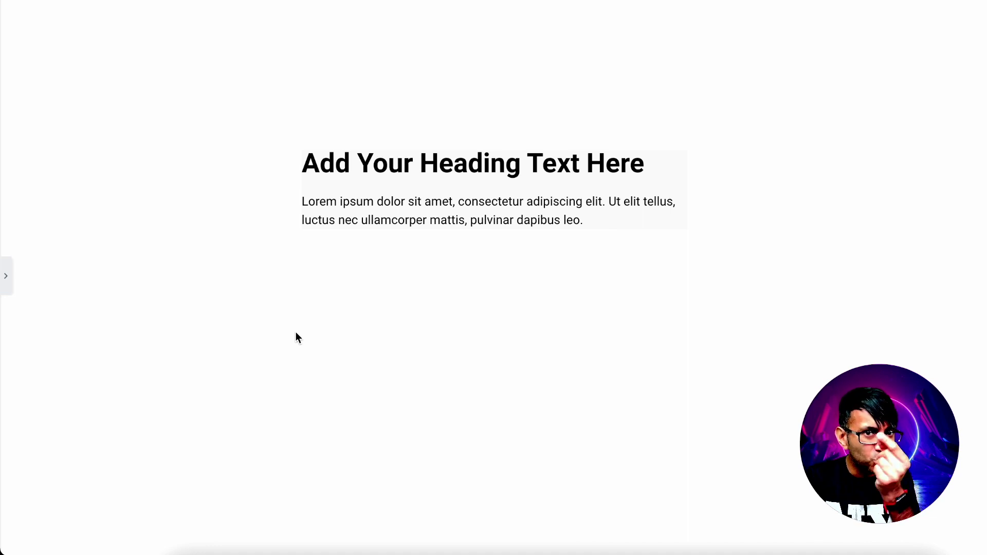
left_click(6, 278)
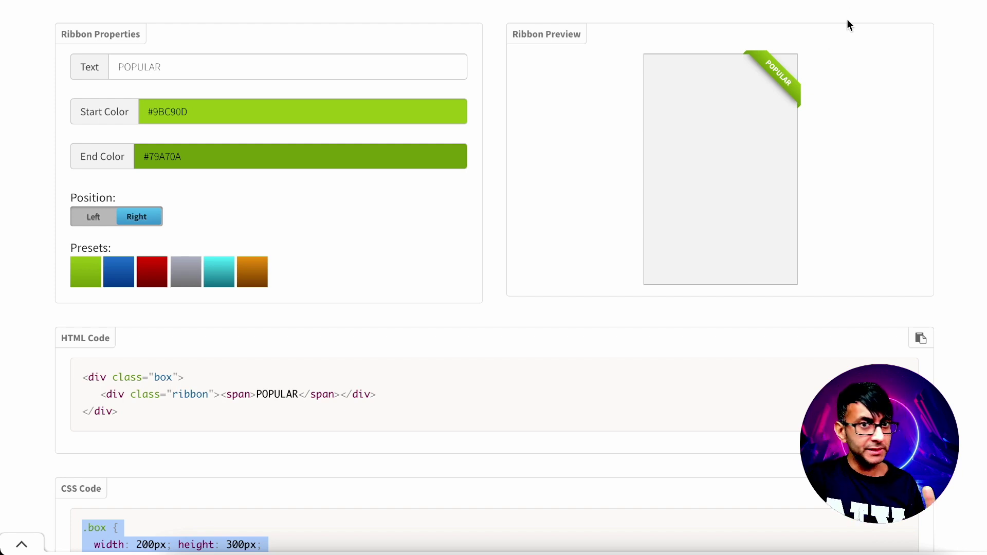
Replace the ribbon's POPULAR label with 'New Ribbon' and refresh the preview.
left_click(97, 67)
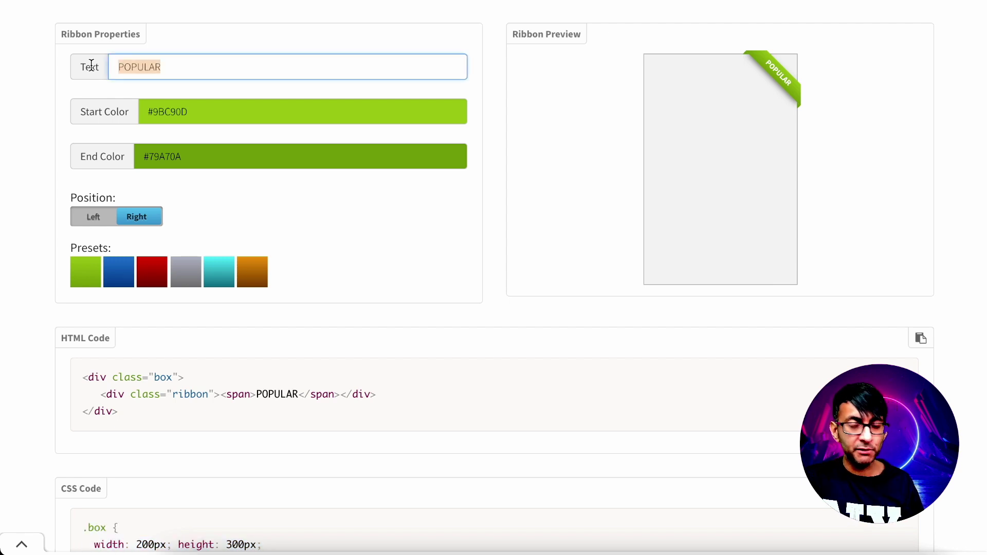
type("Web S")
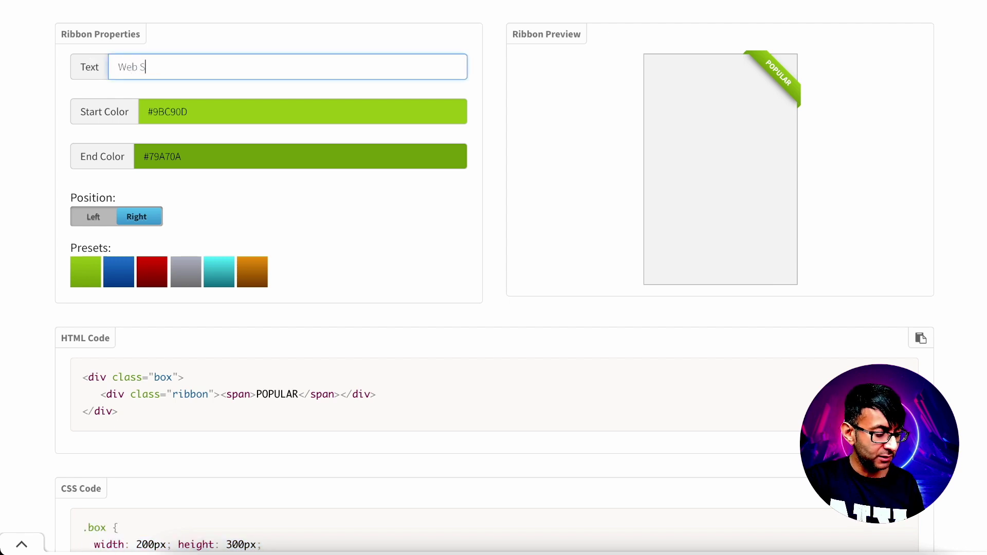
type("quadron")
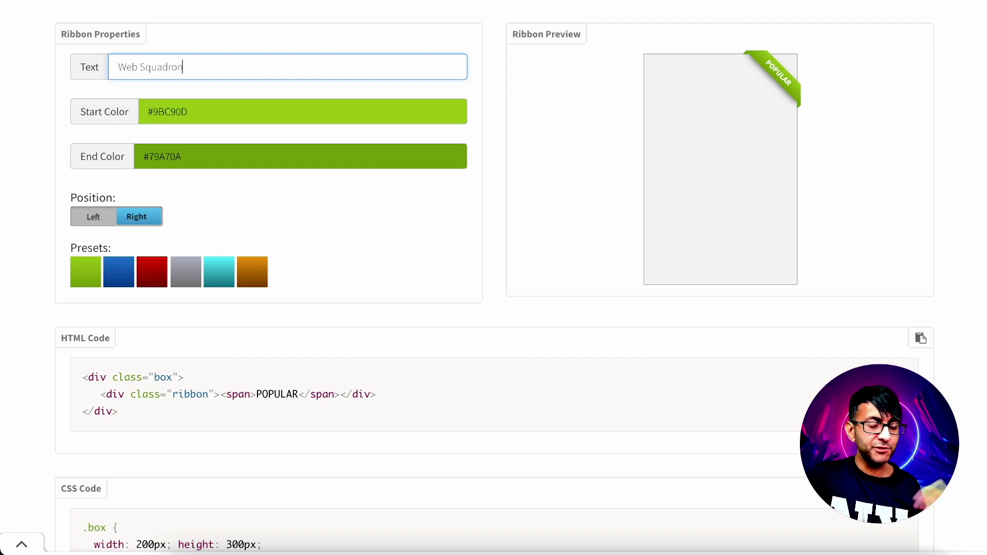
left_click(195, 118)
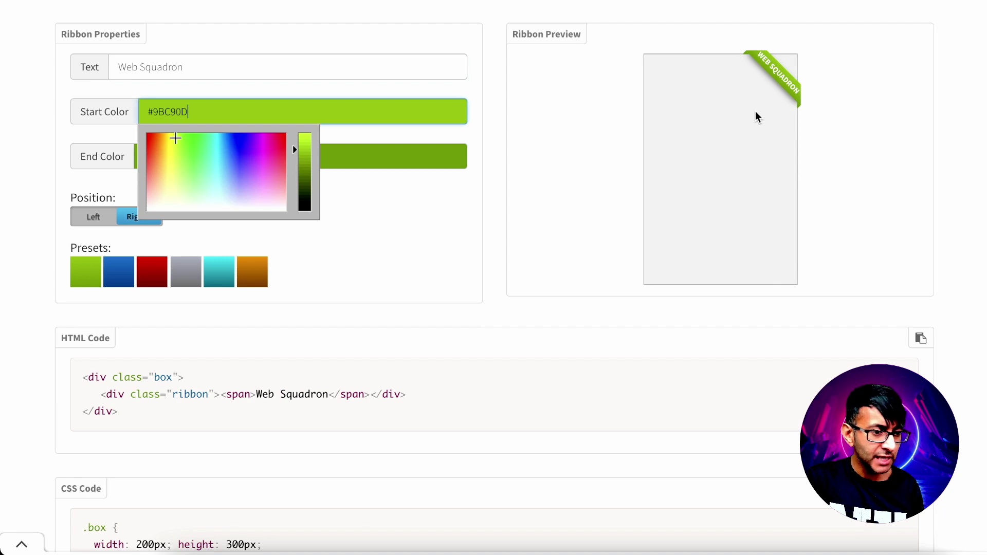
left_click(168, 68)
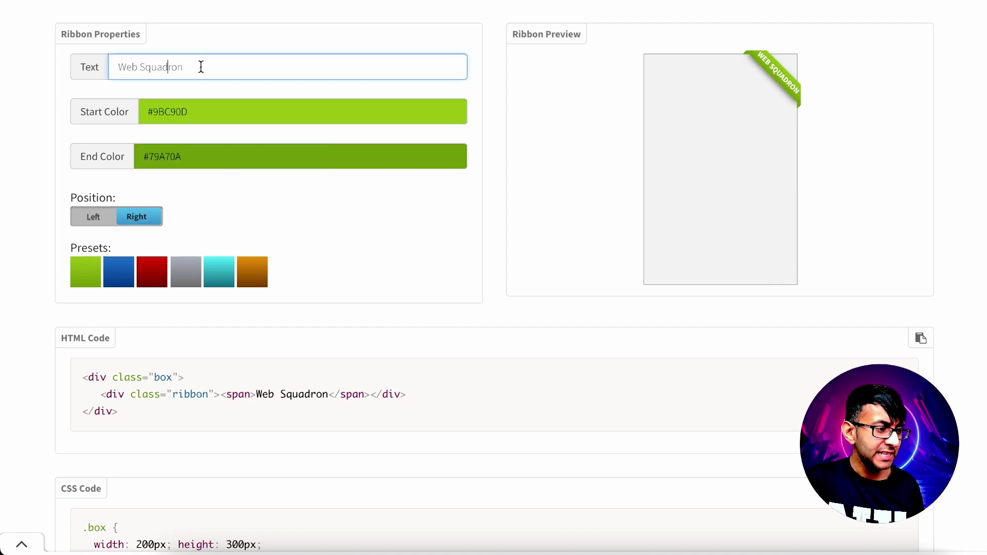
left_click_drag(183, 66, 103, 65)
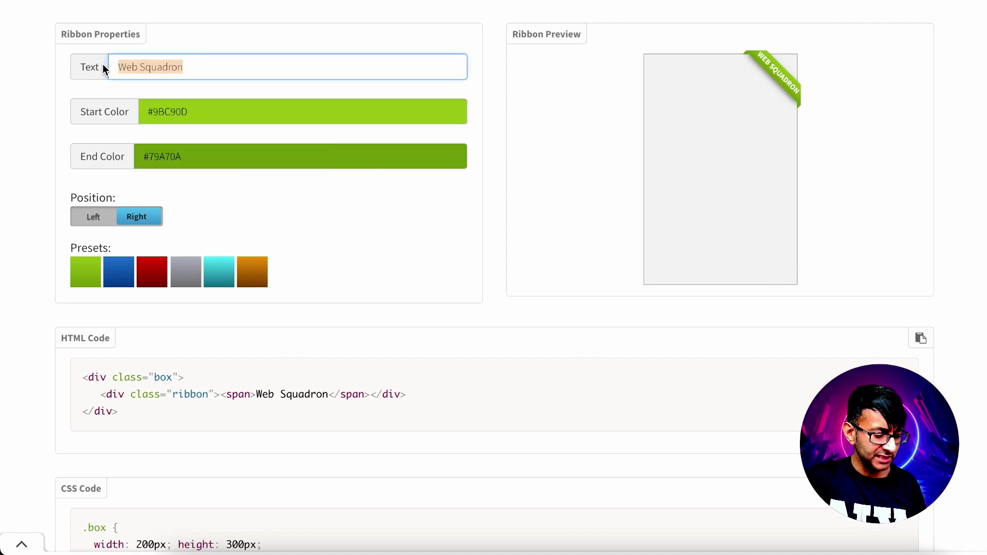
type("New Ribbo")
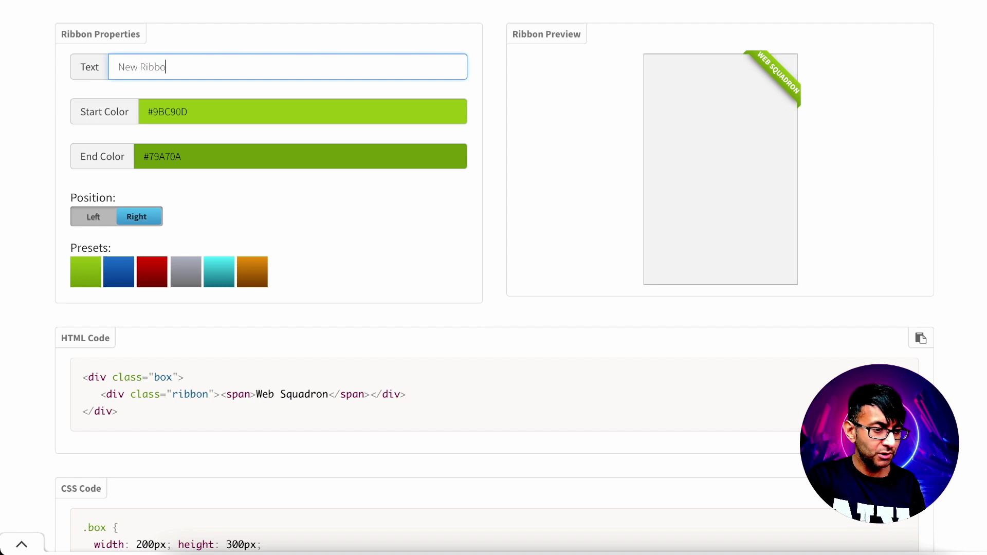
type("n")
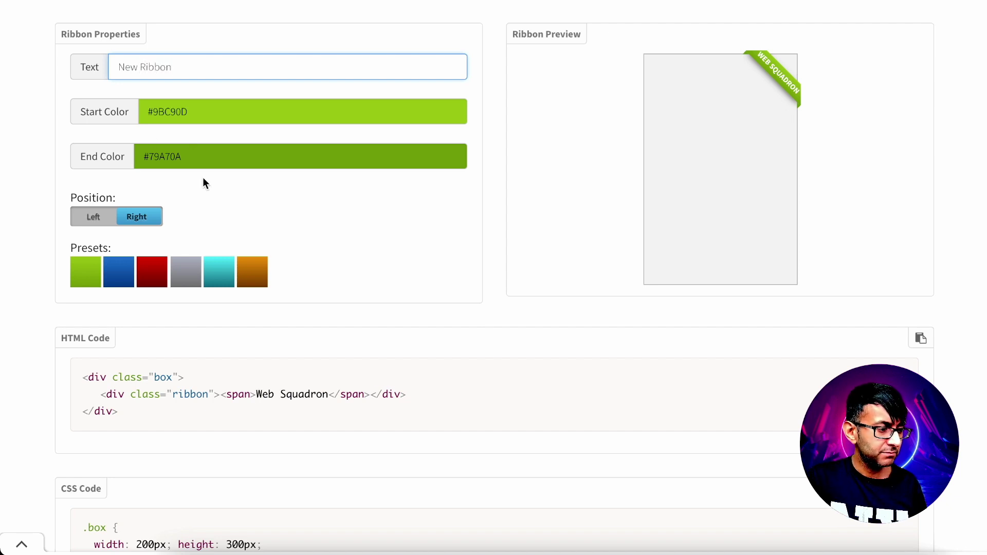
left_click(222, 175)
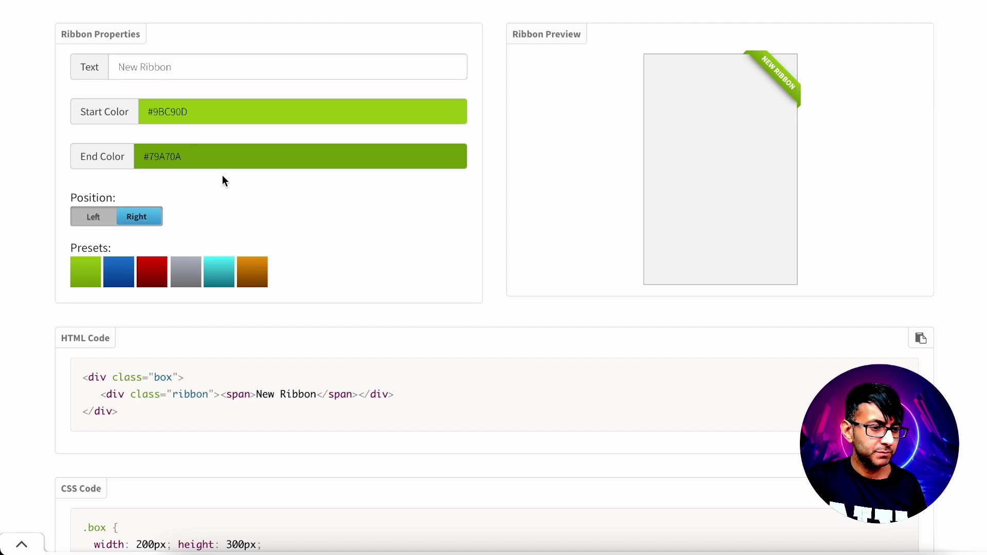
Shift the ribbon's start and end gradient colours toward red.
left_click(212, 113)
left_click_drag(198, 159, 124, 116)
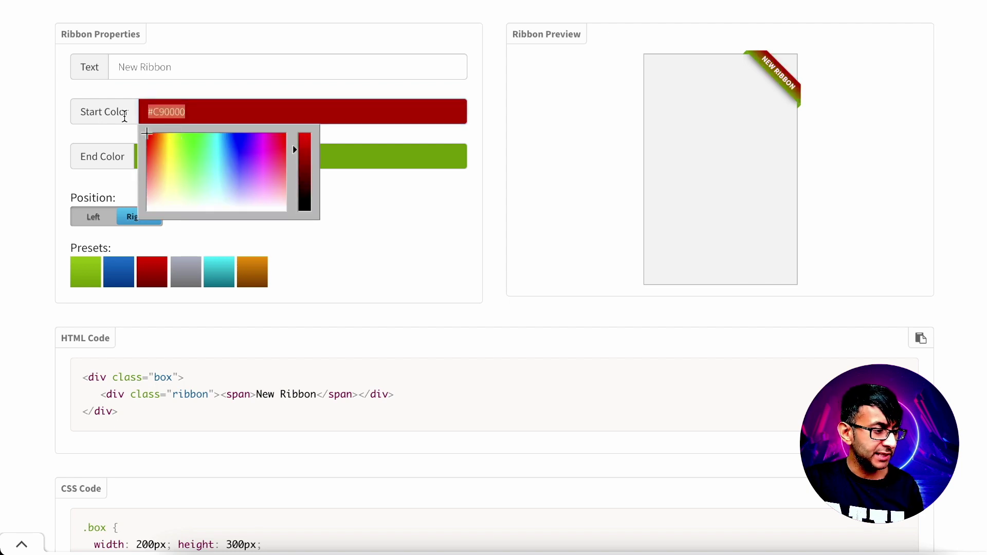
left_click(339, 159)
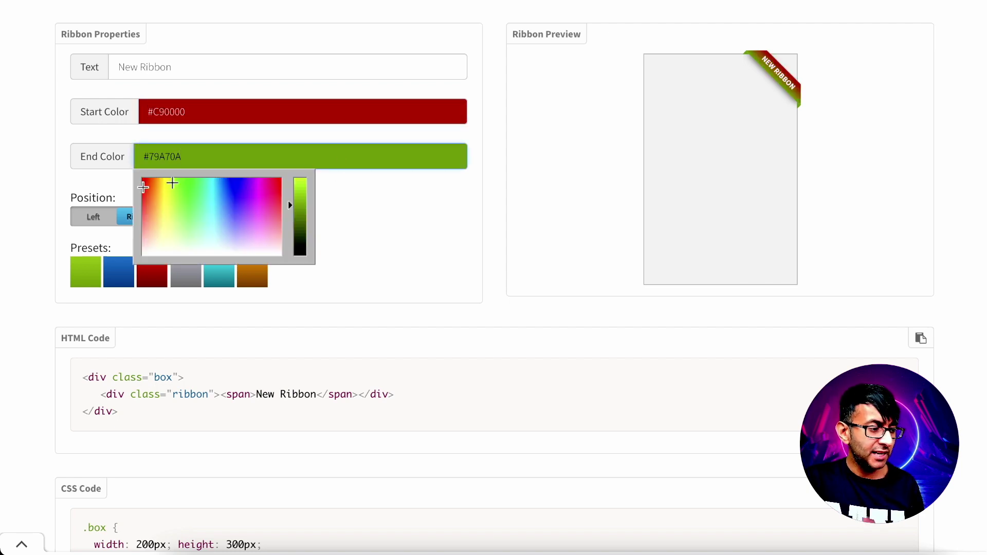
left_click_drag(159, 181, 88, 170)
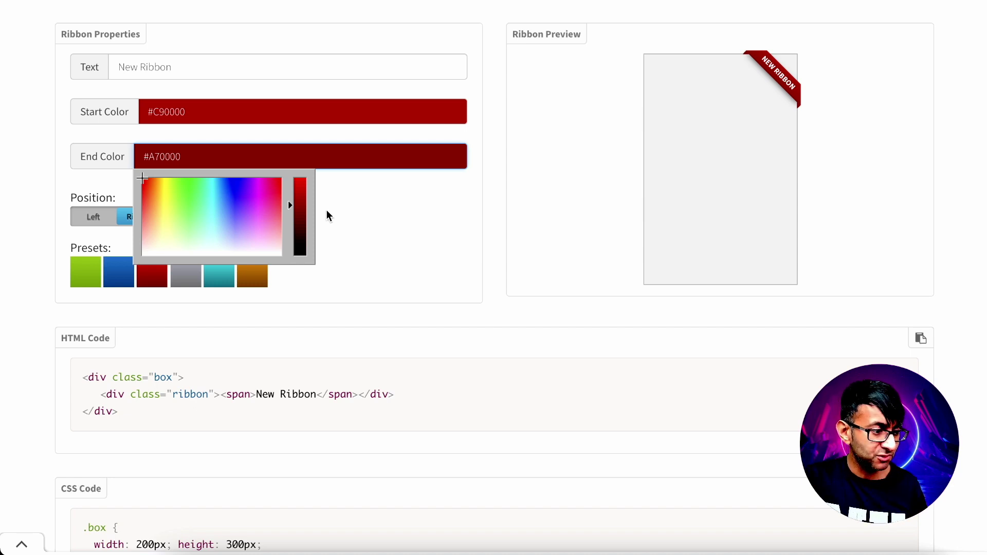
left_click_drag(303, 207, 307, 135)
left_click(216, 110)
left_click(347, 223)
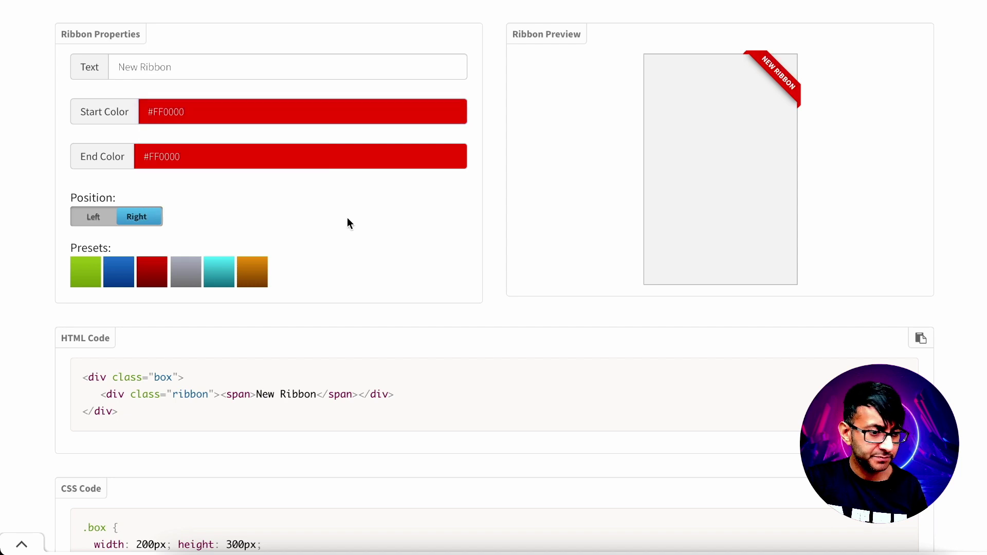
Keep the ribbon on the right corner and apply the dark red preset (#F70505 to #8F0808).
left_click(97, 228)
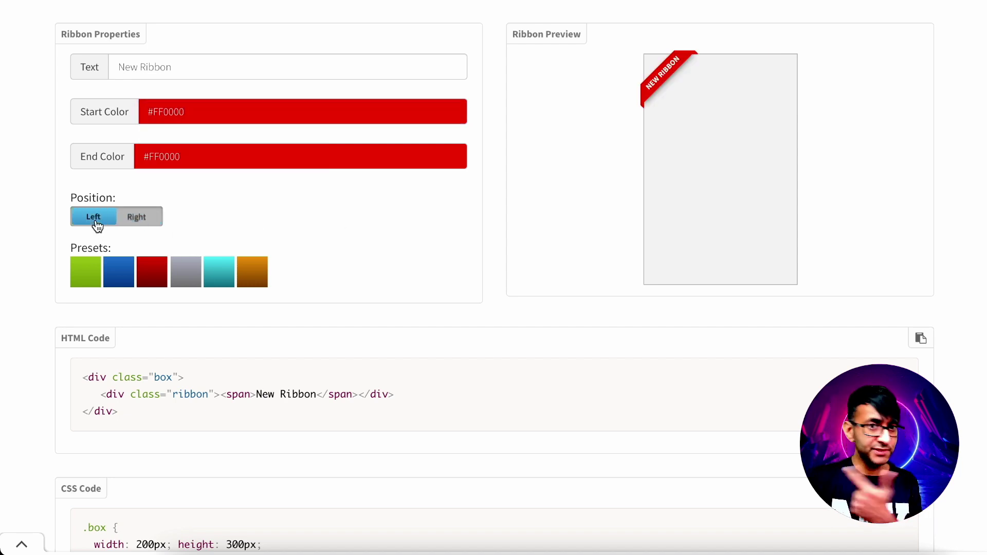
left_click(138, 219)
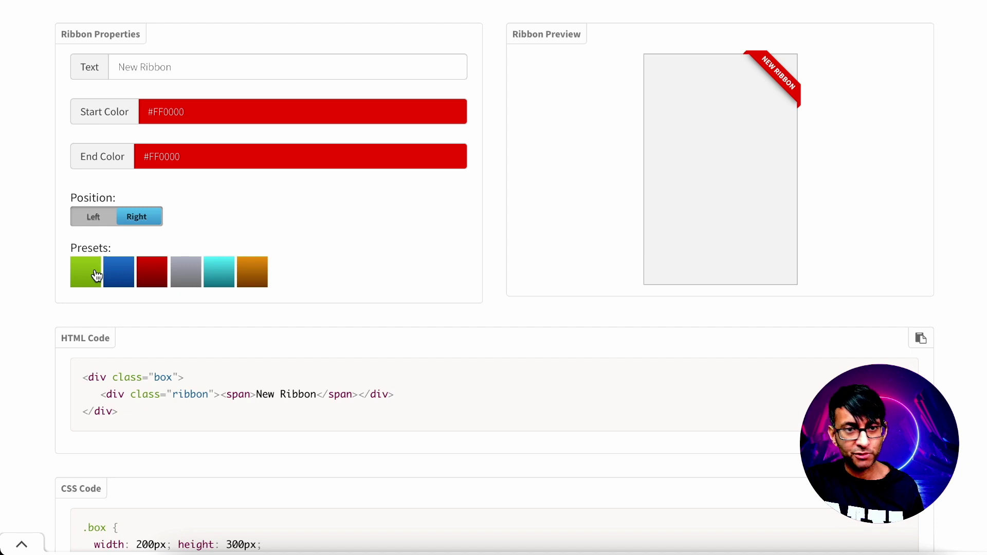
left_click(157, 283)
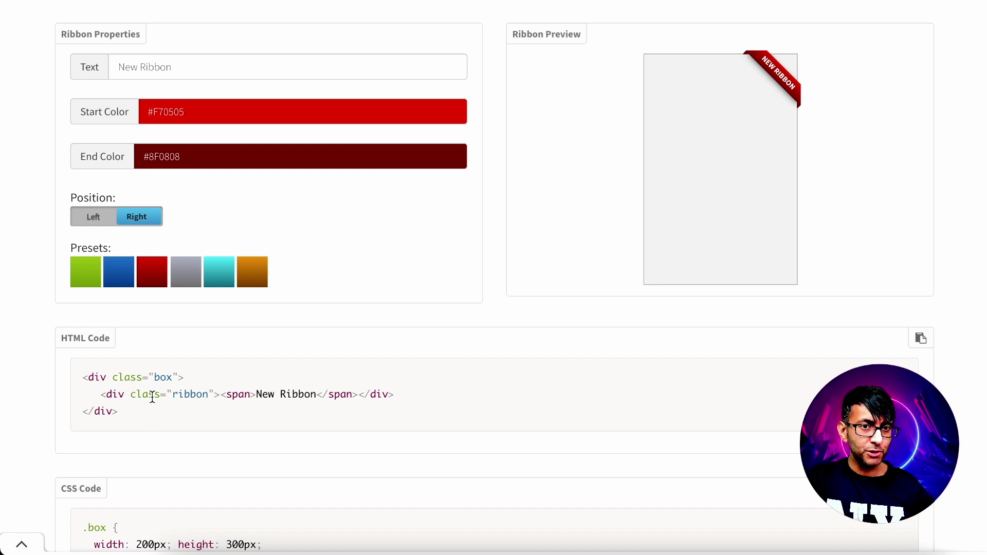
scroll(273, 531, "down", 1)
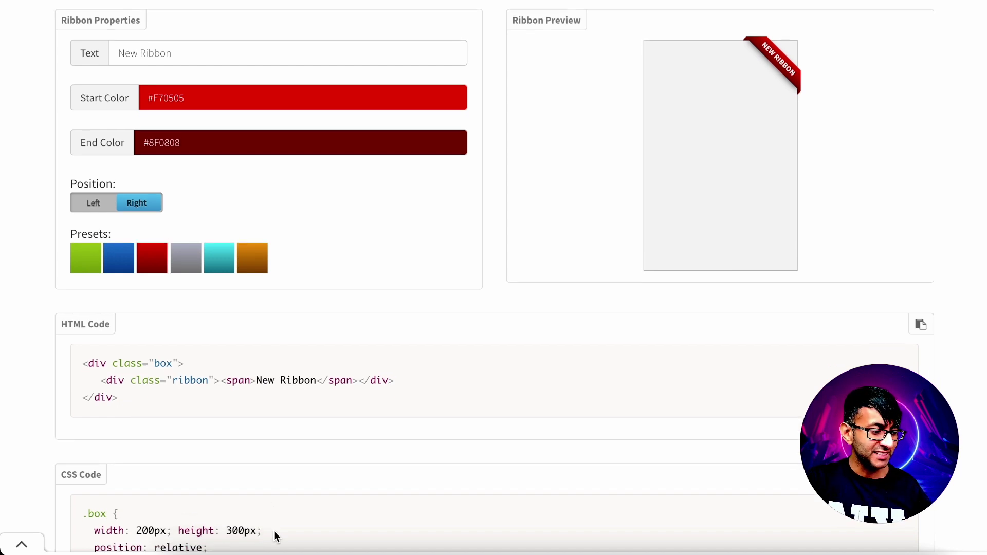
scroll(288, 518, "down", 1)
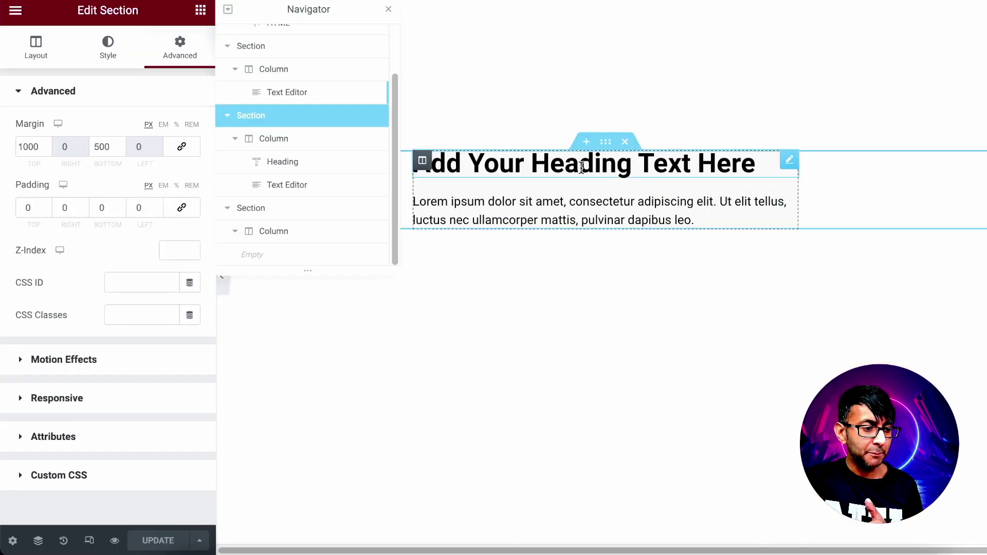
Place an HTML widget above the heading, then select the generator's ribbon HTML code.
left_click(200, 10)
type("ht")
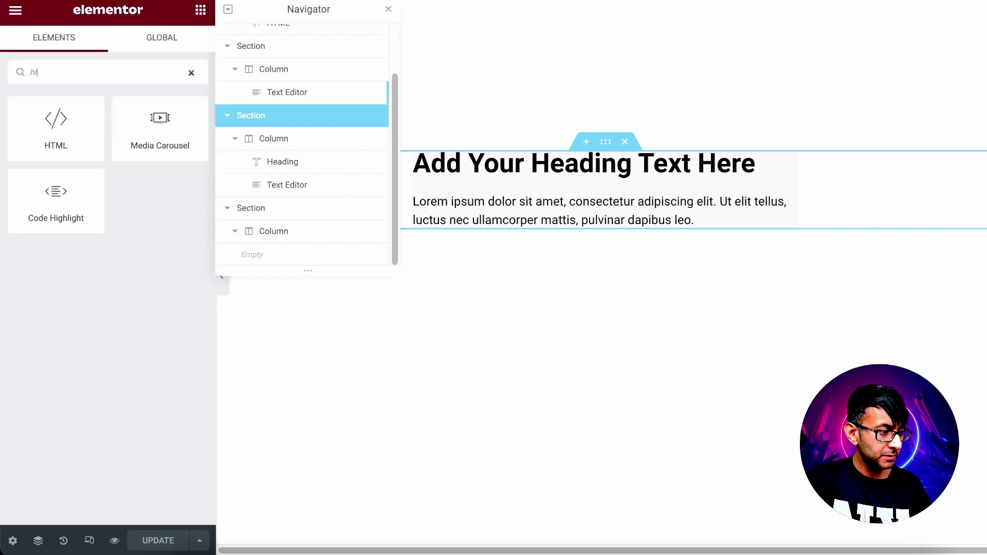
left_click_drag(53, 150, 561, 157)
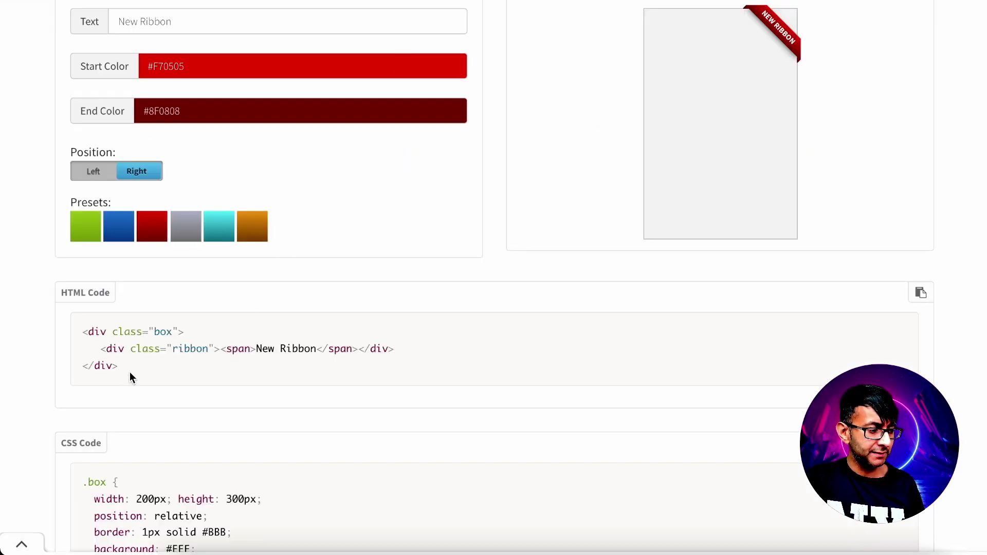
left_click_drag(130, 371, 78, 338)
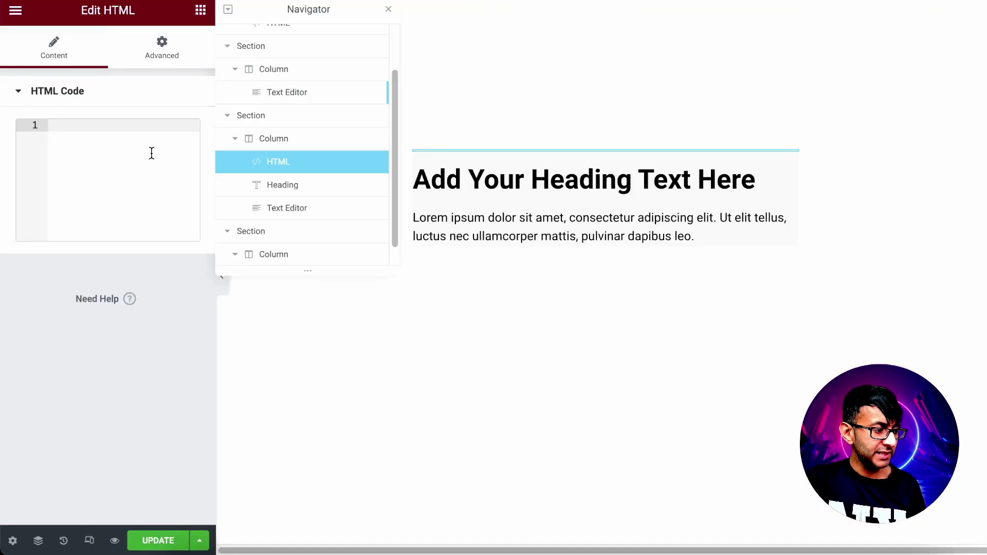
Paste the ribbon HTML into the HTML widget and add an empty <style> block below it.
type("<div class=\"box\">    <div class=\"ribbon\"><span>New Ribbon</span></div> </div>")
key("Return")
key("Return")
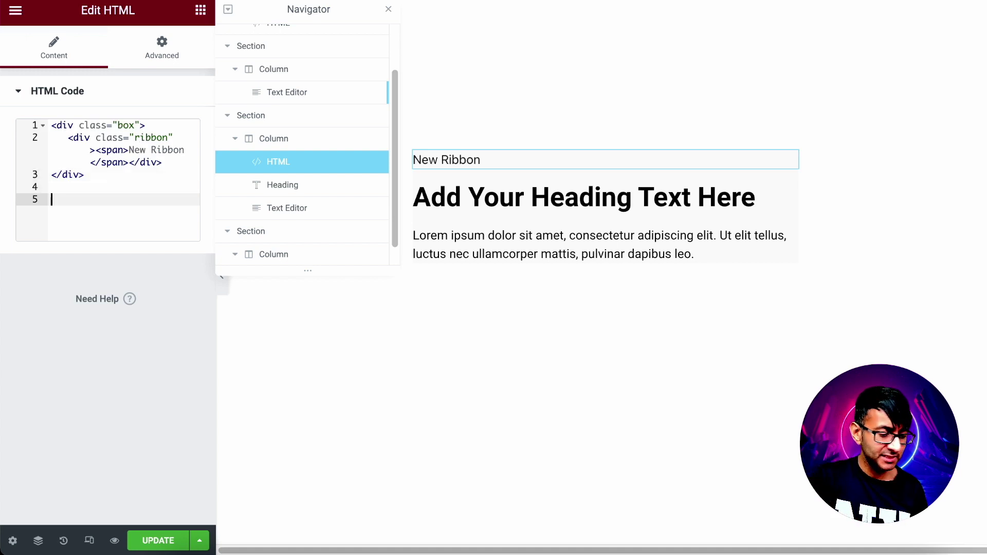
type("<style></style>")
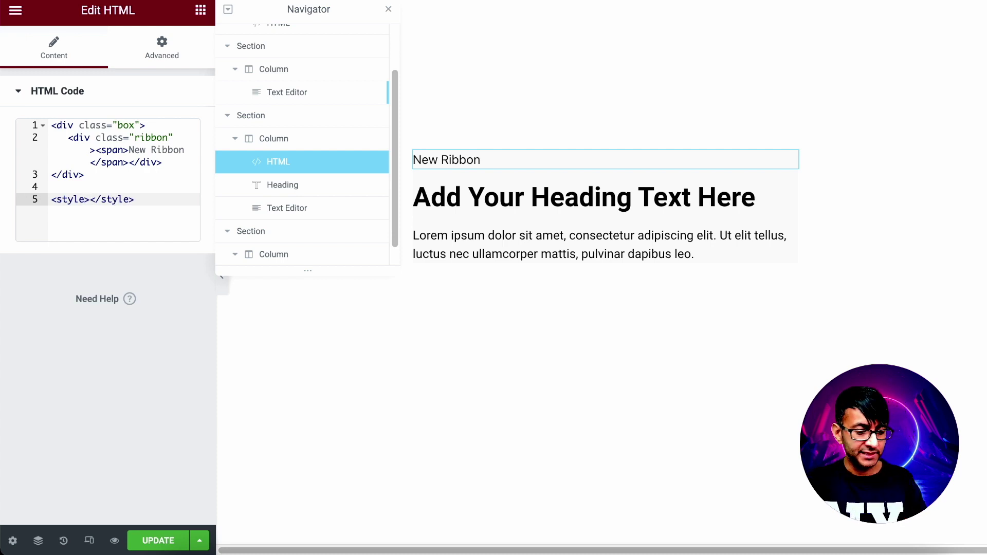
key("Return")
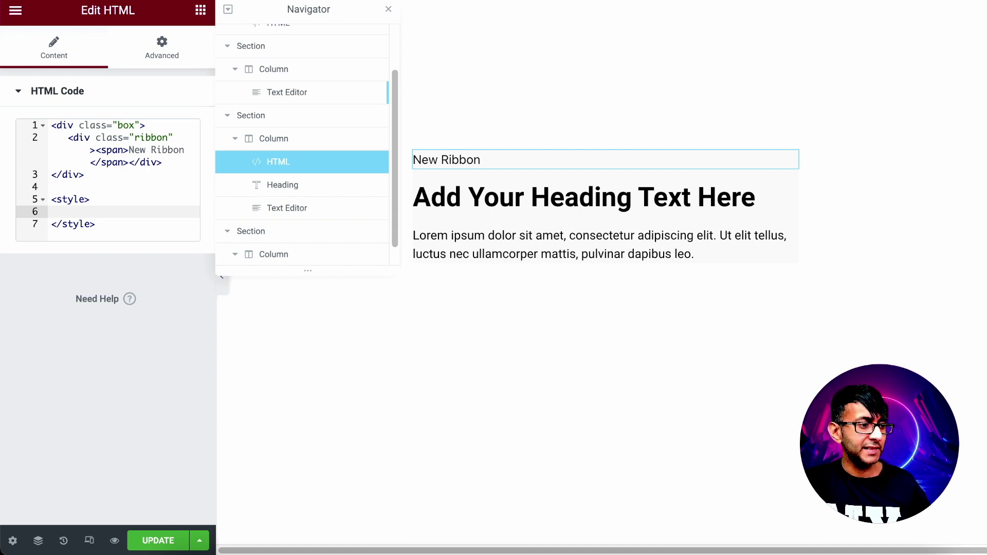
key("alt+Tab")
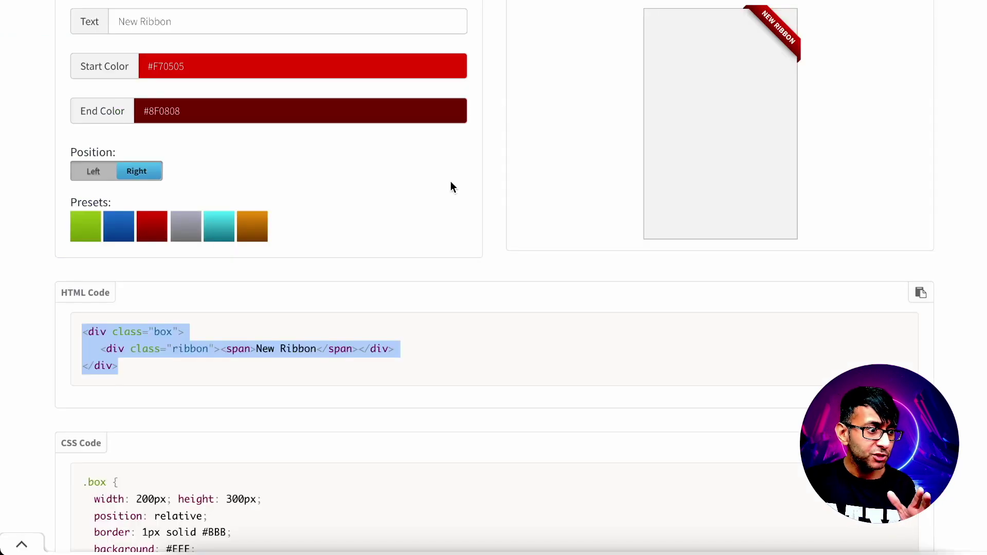
Select and copy the generator's complete ribbon CSS for the Elementor widget.
scroll(379, 367, "down", 6)
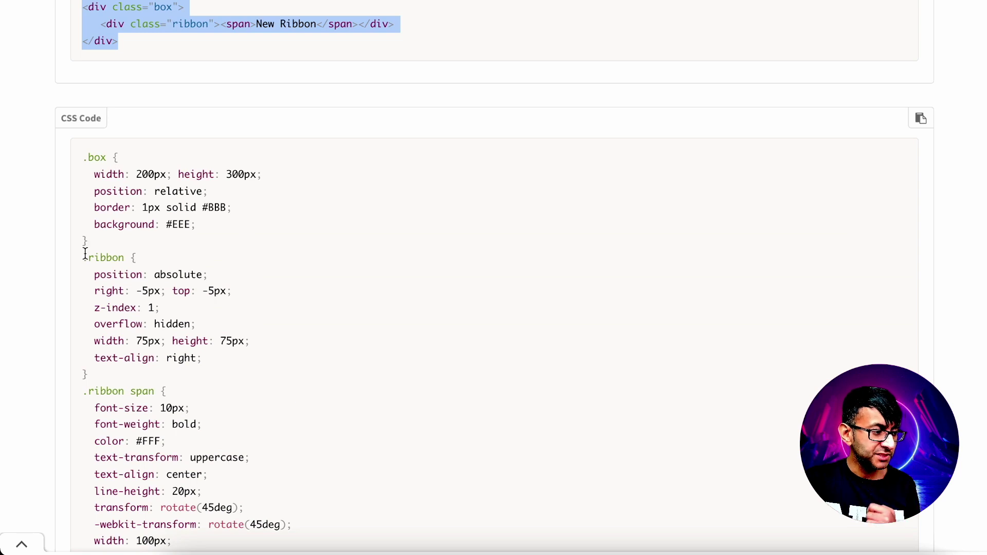
left_click_drag(84, 156, 221, 238)
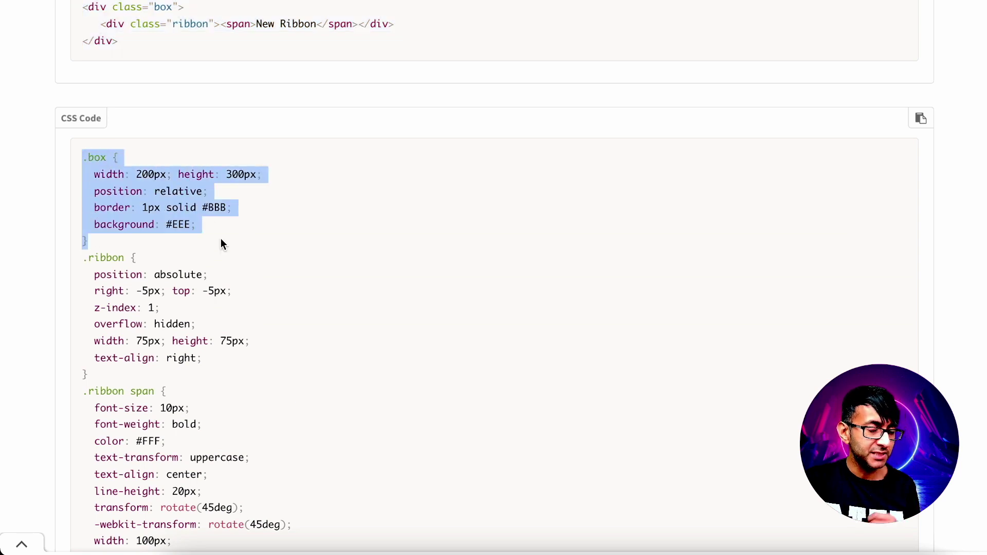
left_click(87, 163)
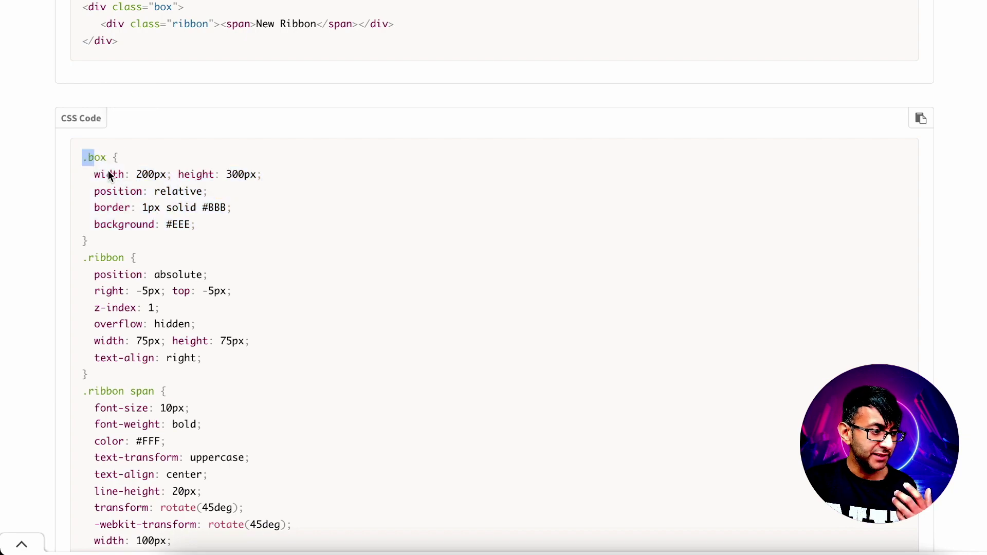
left_click_drag(109, 176, 276, 39)
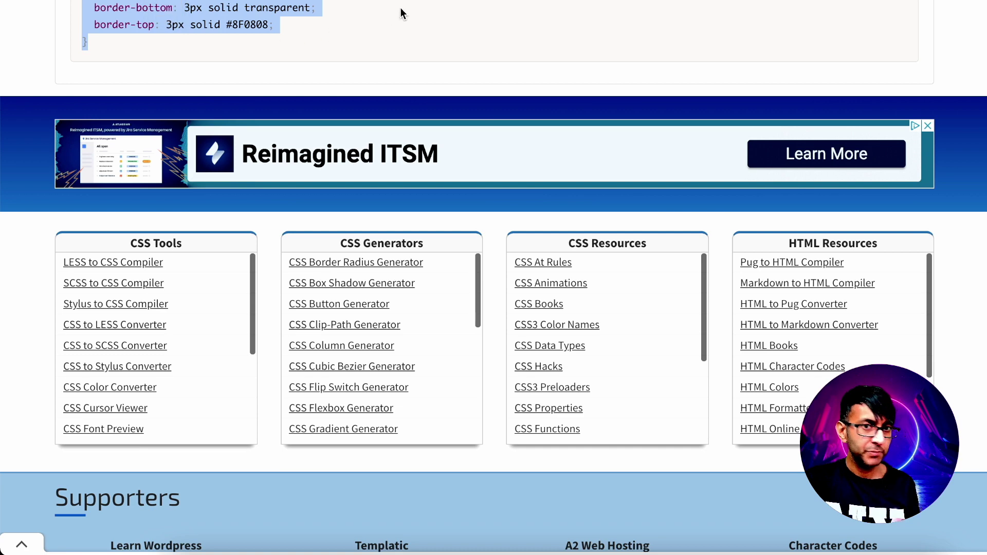
scroll(280, 91, "up", 5)
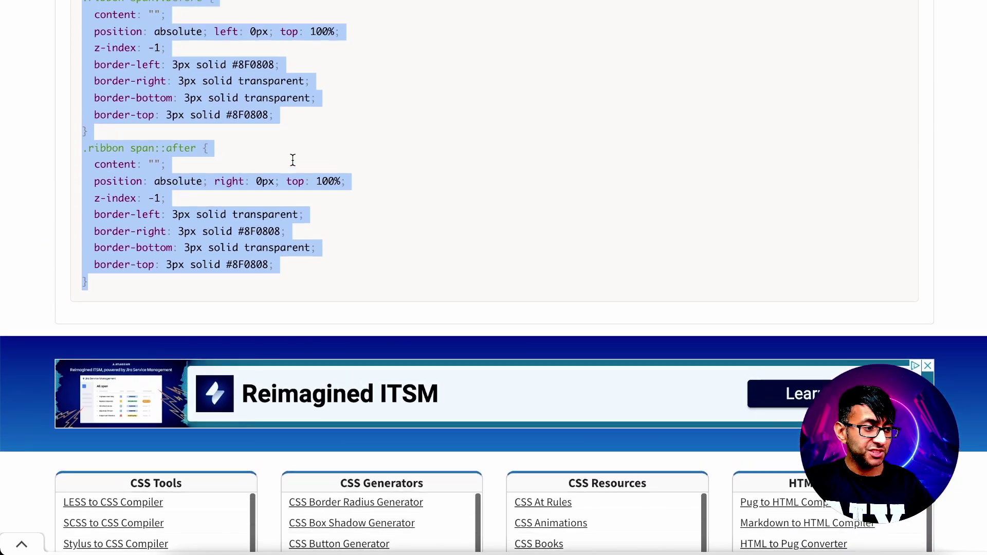
scroll(293, 161, "up", 5)
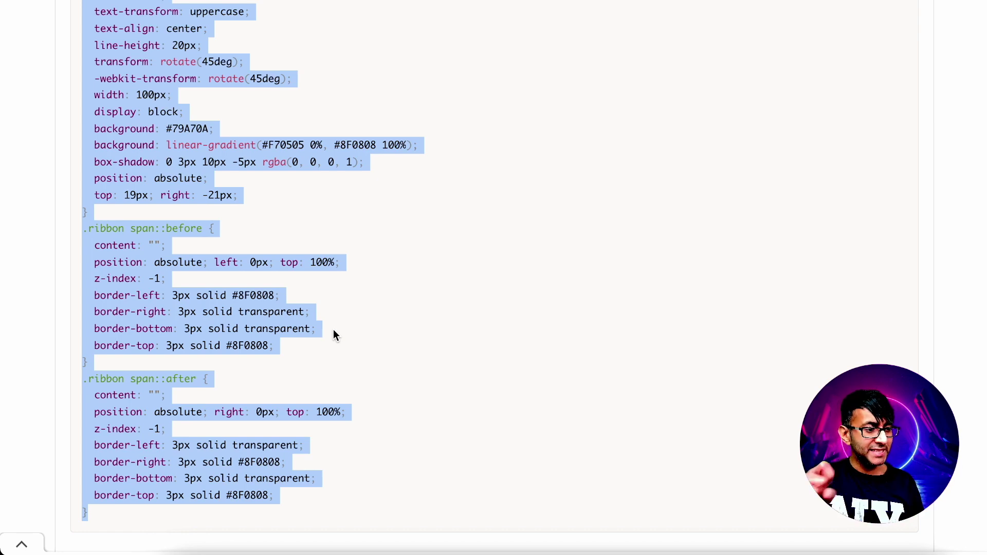
scroll(538, 238, "up", 10)
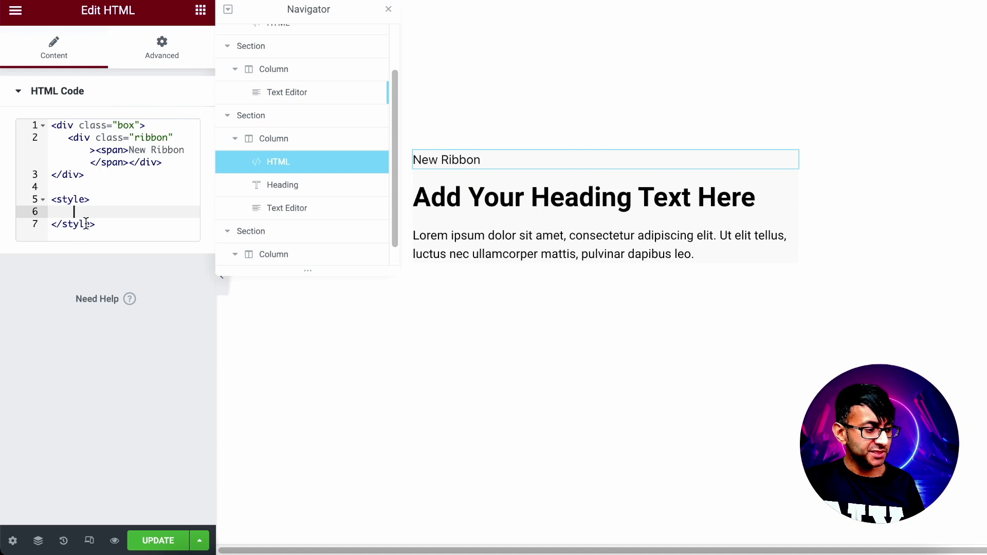
Paste the ribbon CSS inside the <style> tags and delete its .box rule.
key("ctrl+v")
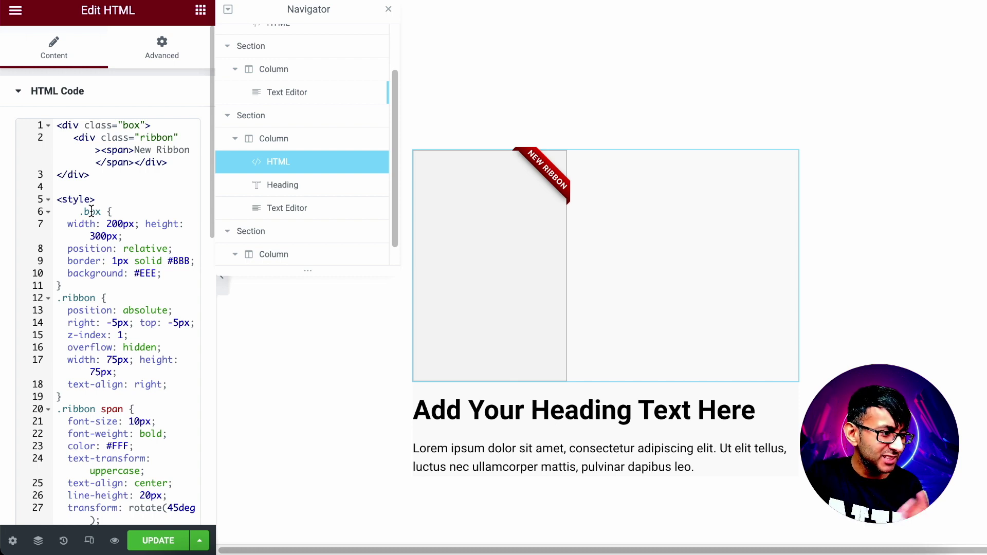
left_click(87, 308)
left_click_drag(76, 286, 44, 214)
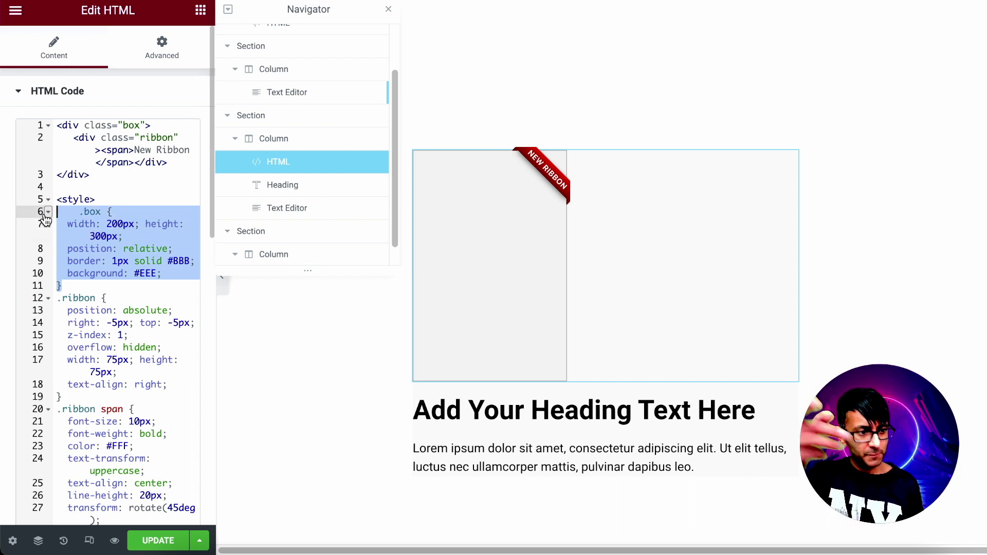
key("BackSpace")
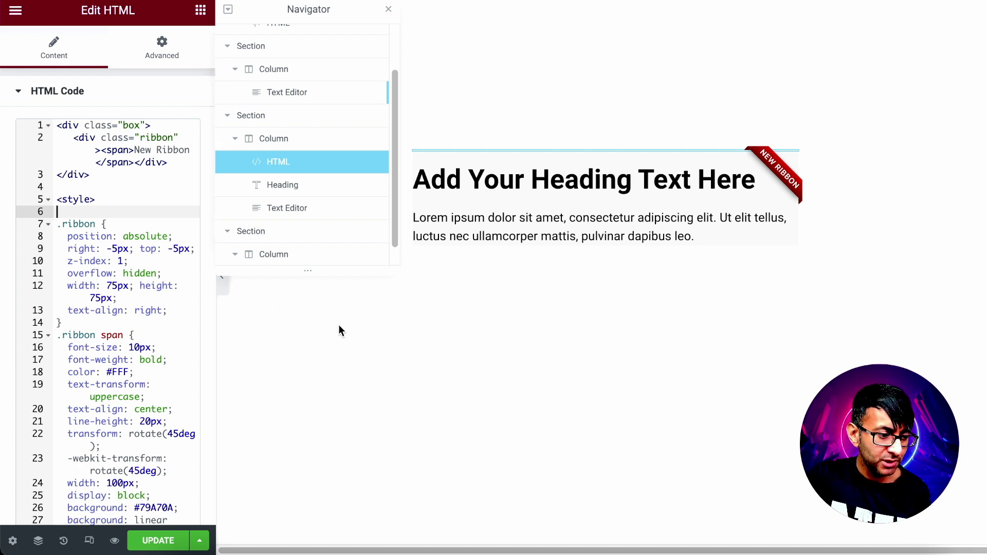
left_click(223, 287)
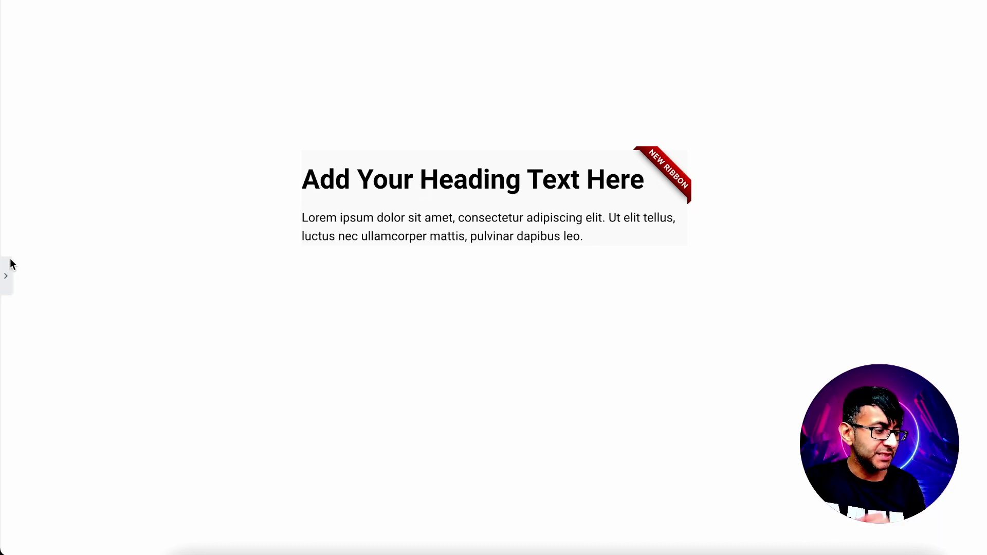
left_click(6, 276)
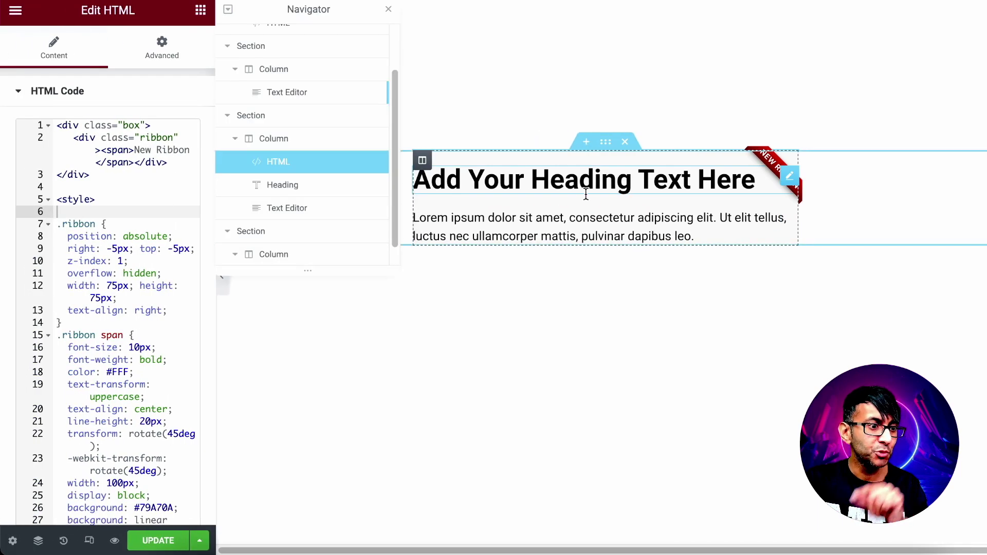
Try 30 column padding, then settle on 0 on every side, previewing each change.
left_click(422, 161)
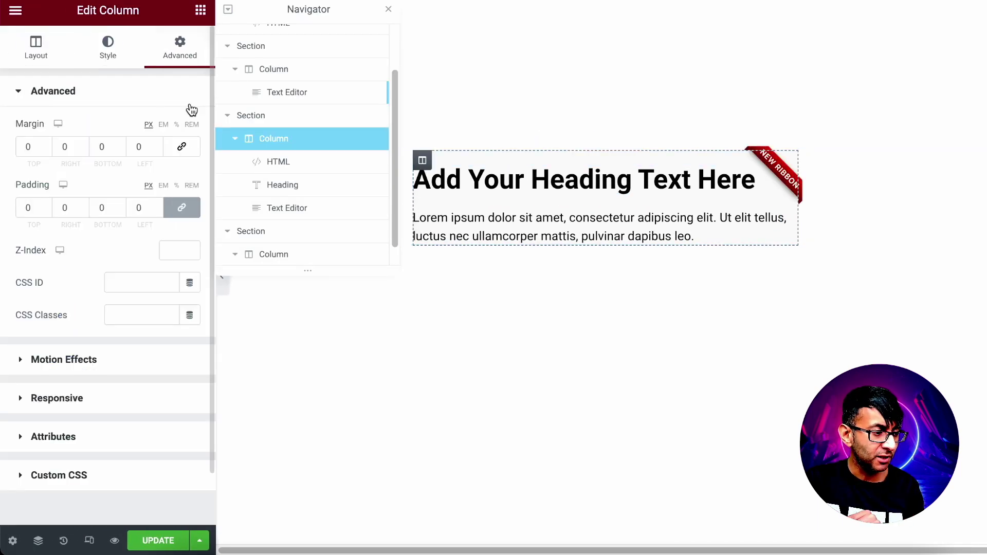
double_click(29, 207)
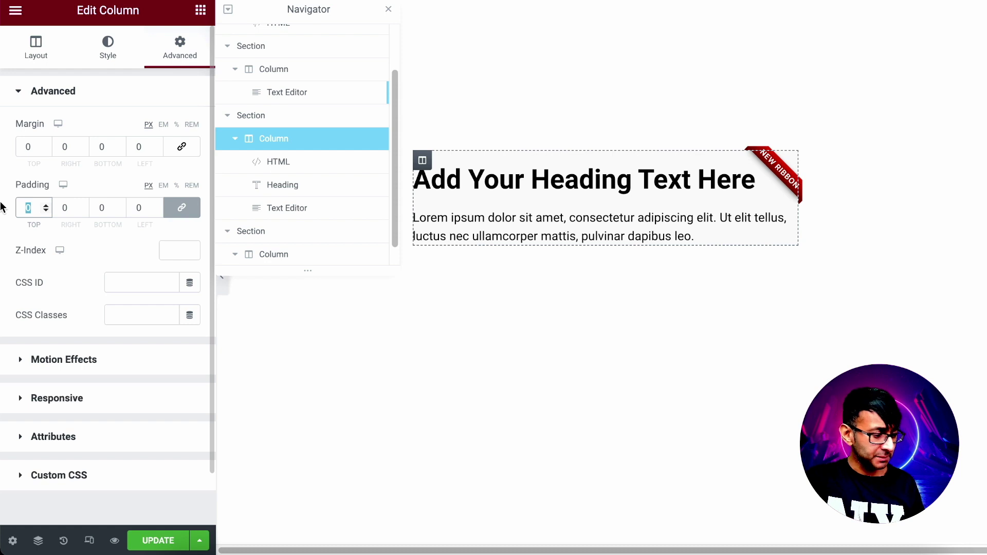
type("30")
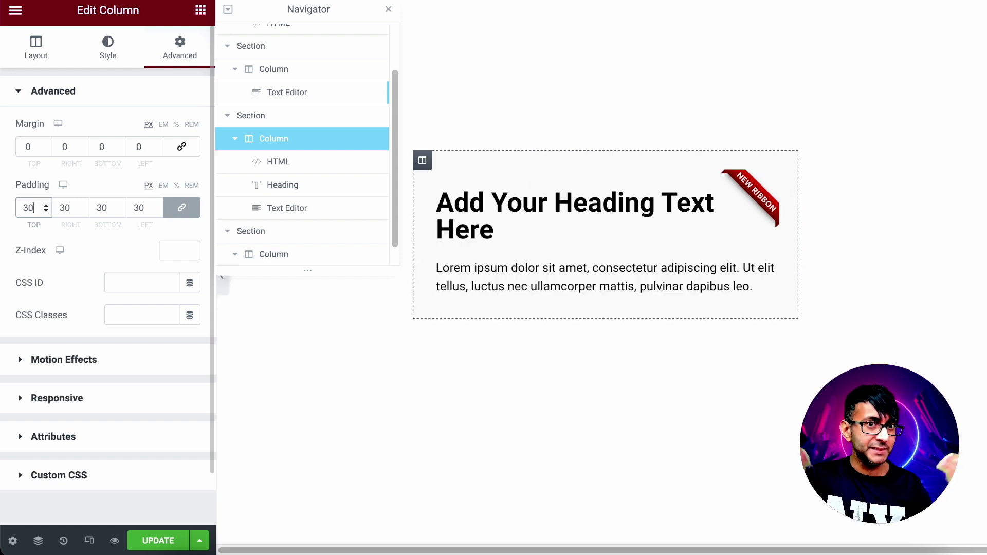
key("BackSpace")
key("BackSpace")
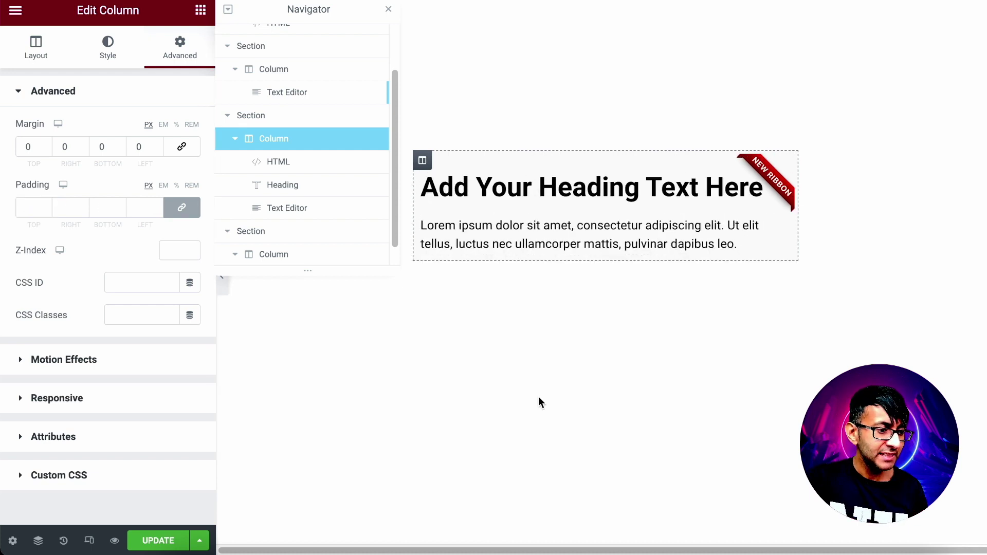
left_click(221, 288)
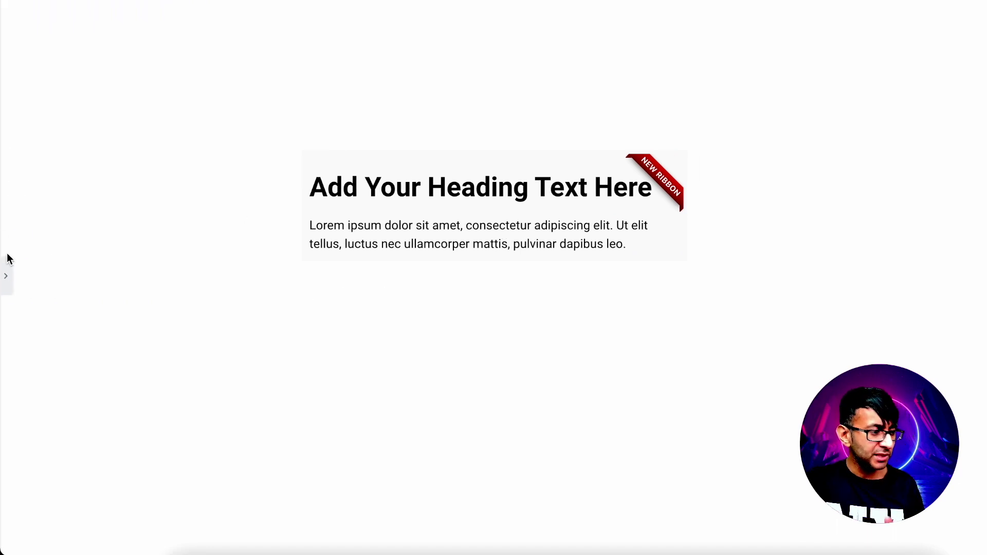
left_click(6, 276)
left_click(38, 213)
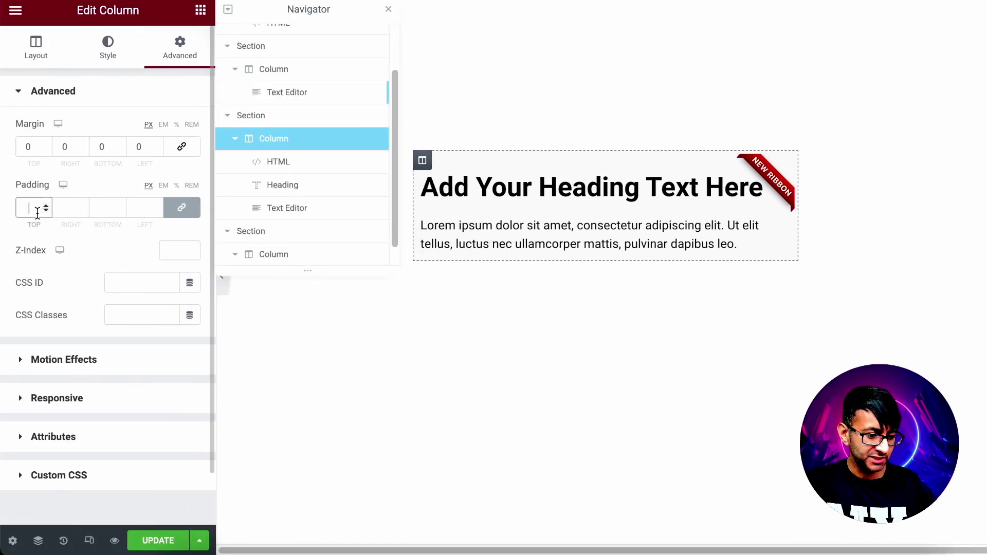
type("0")
left_click(221, 289)
left_click(5, 277)
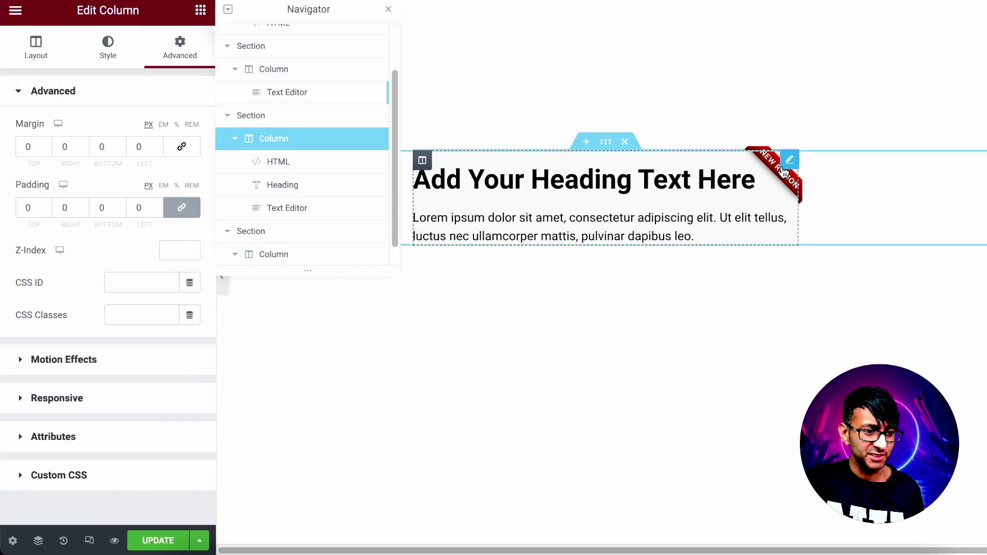
left_click(712, 186)
Set the heading's linked padding to 10 on all sides.
left_click(181, 147)
left_click(181, 205)
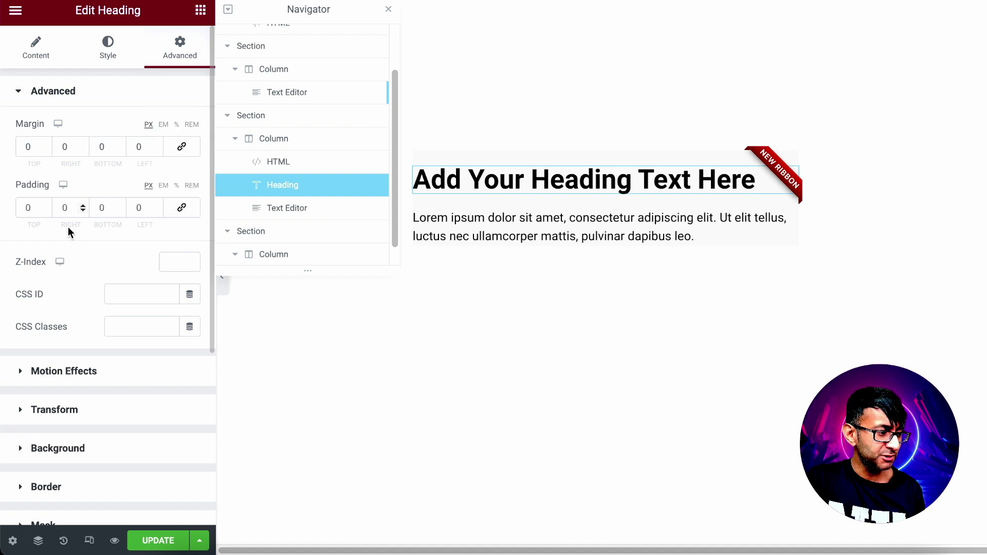
left_click(185, 207)
left_click_drag(33, 209, 3, 206)
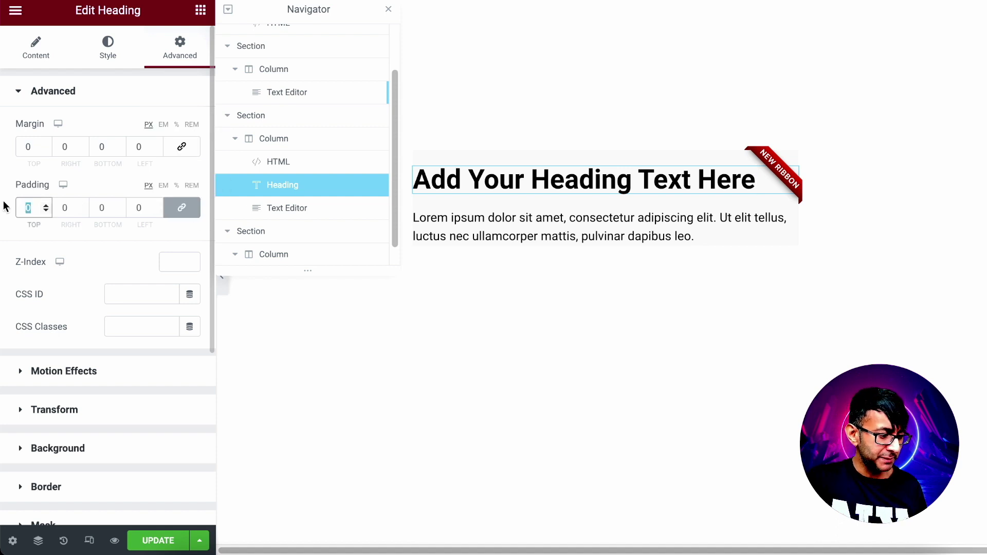
type("20")
key("BackSpace")
key("BackSpace")
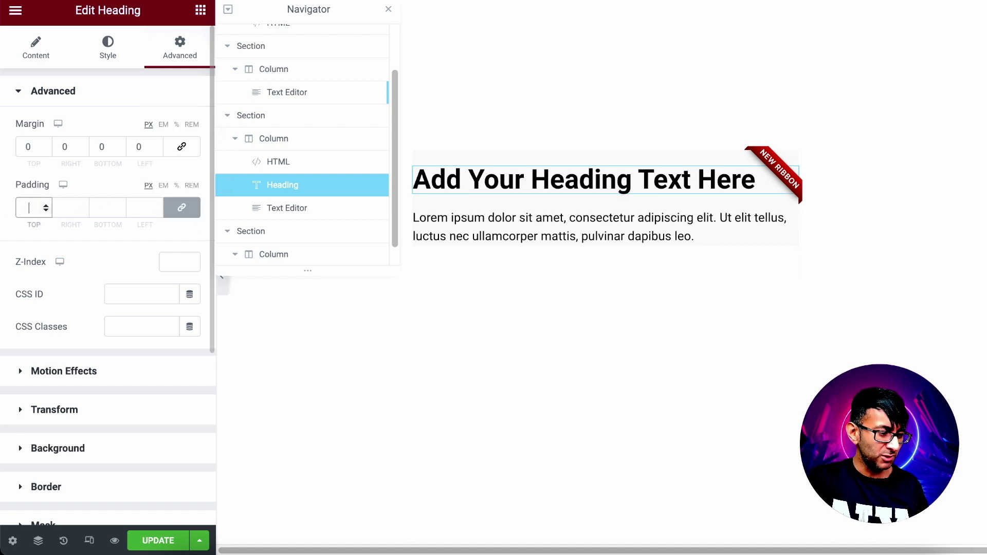
type("10")
Give the paragraph 10 padding on all sides and a -24 top margin.
left_click(591, 234)
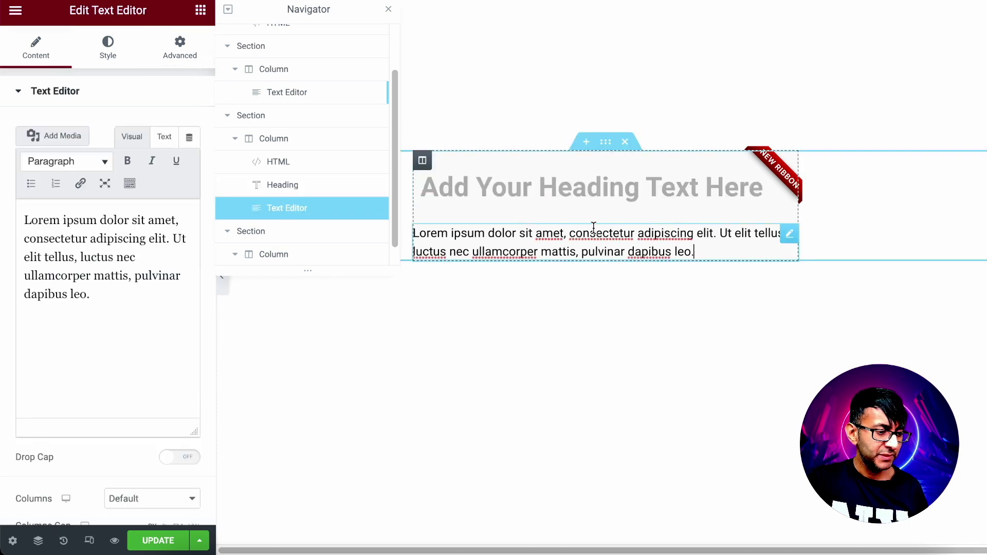
left_click(186, 56)
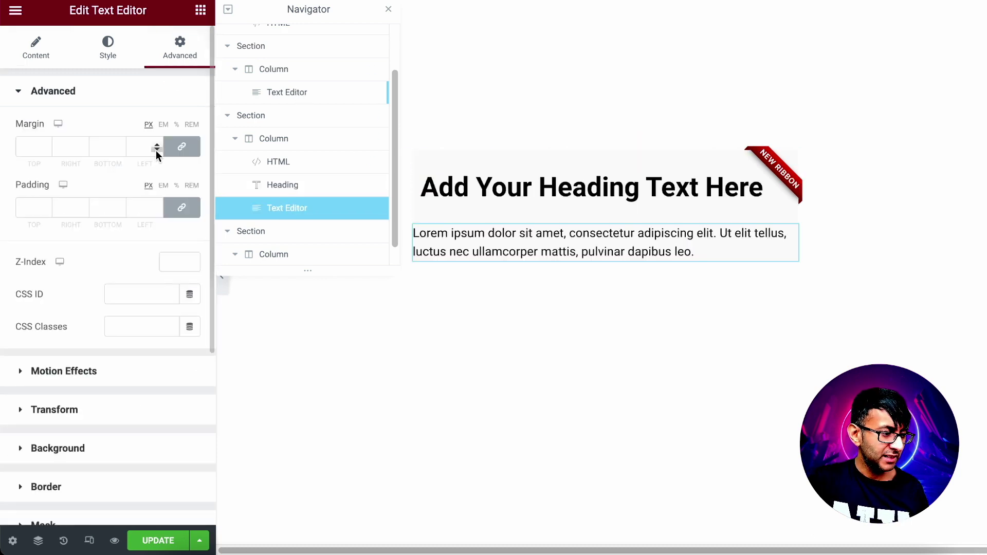
left_click(181, 207)
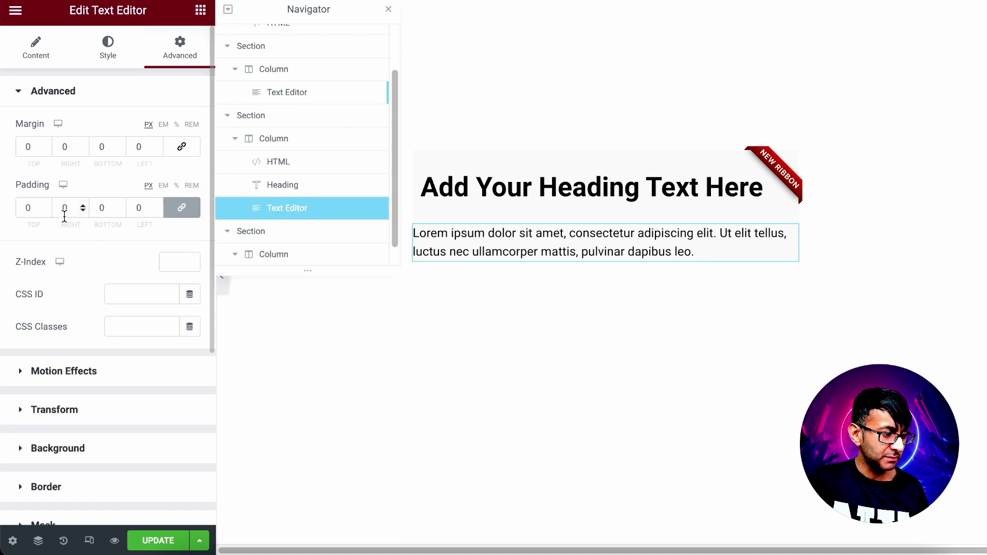
double_click(27, 207)
type("10")
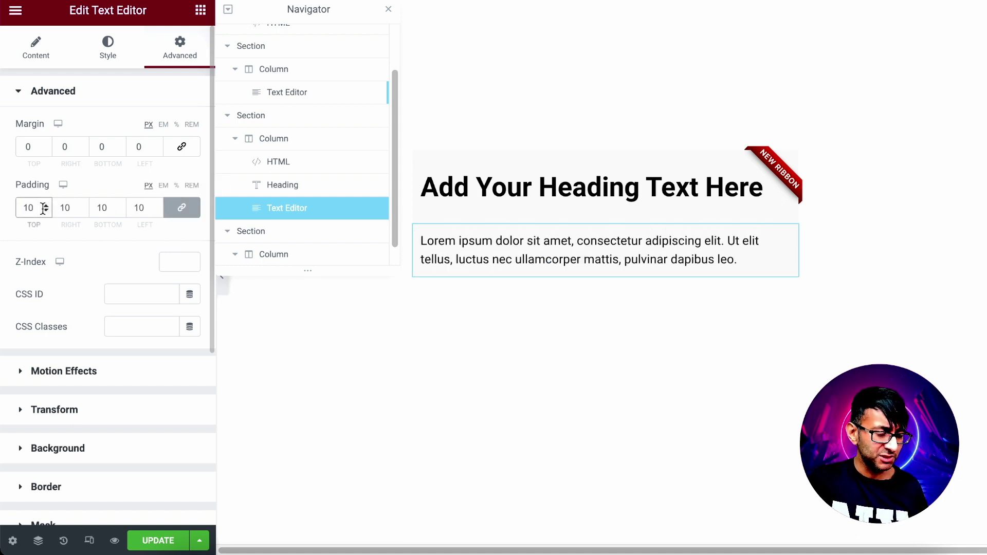
left_click(406, 329)
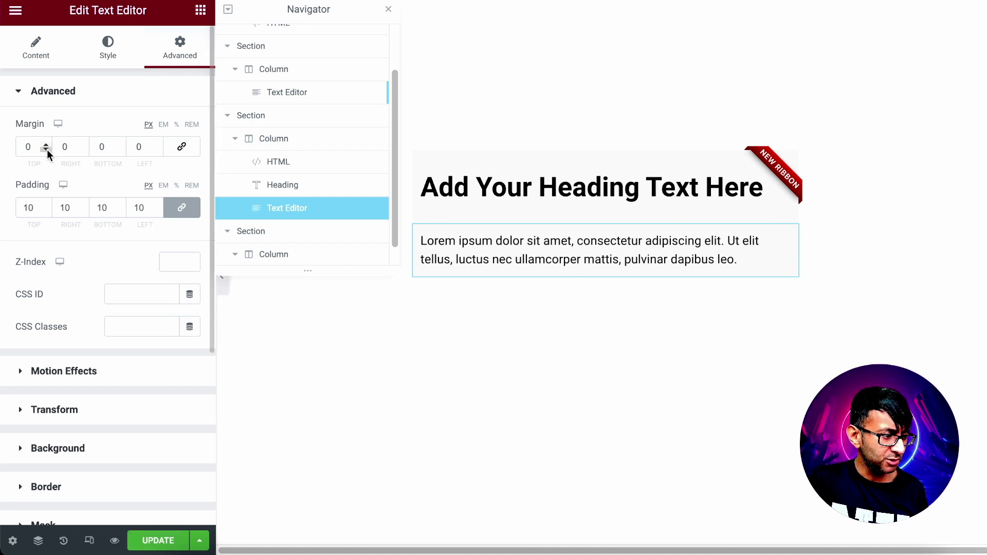
left_click_drag(45, 146, 45, 147)
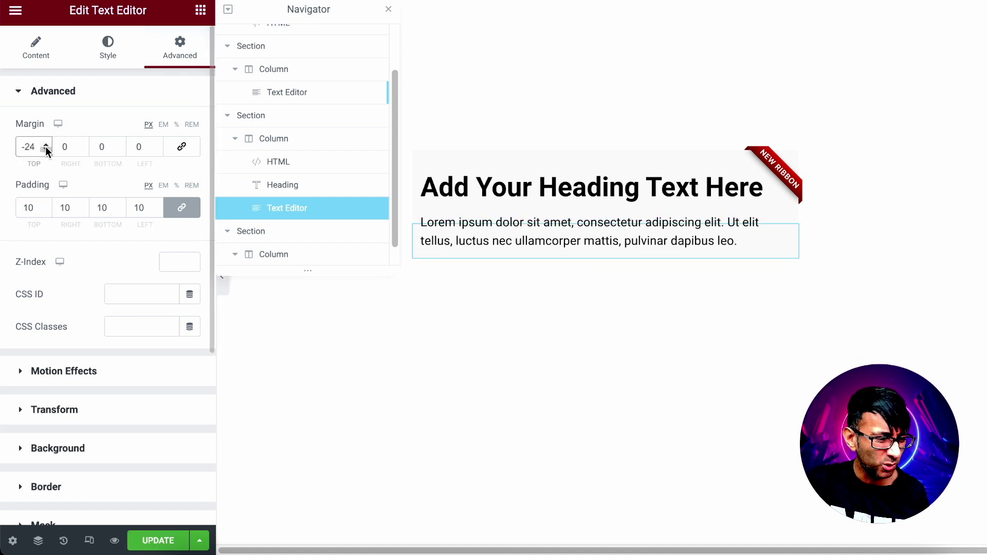
Unlink the paragraph's padding, set its bottom to 50, and preview the spacing.
double_click(102, 207)
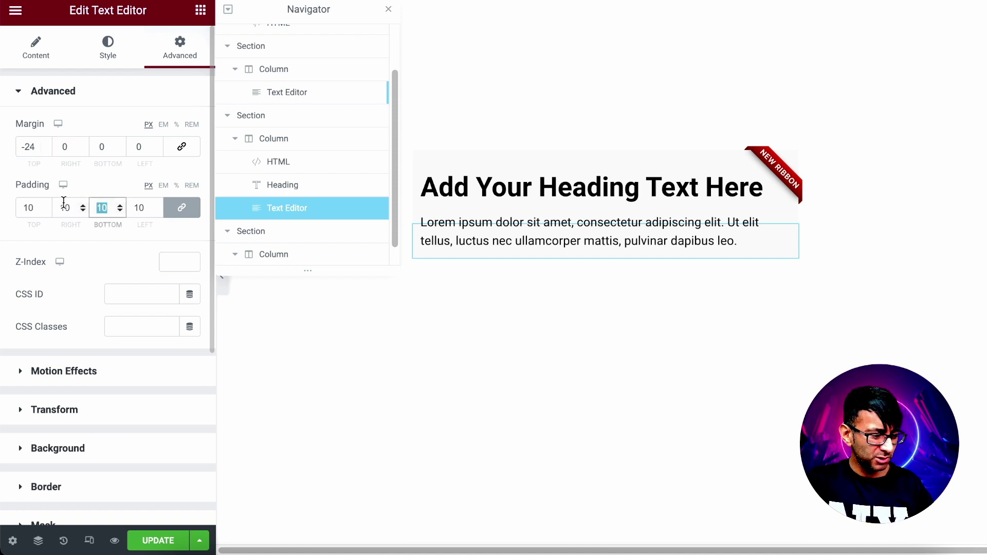
type("50")
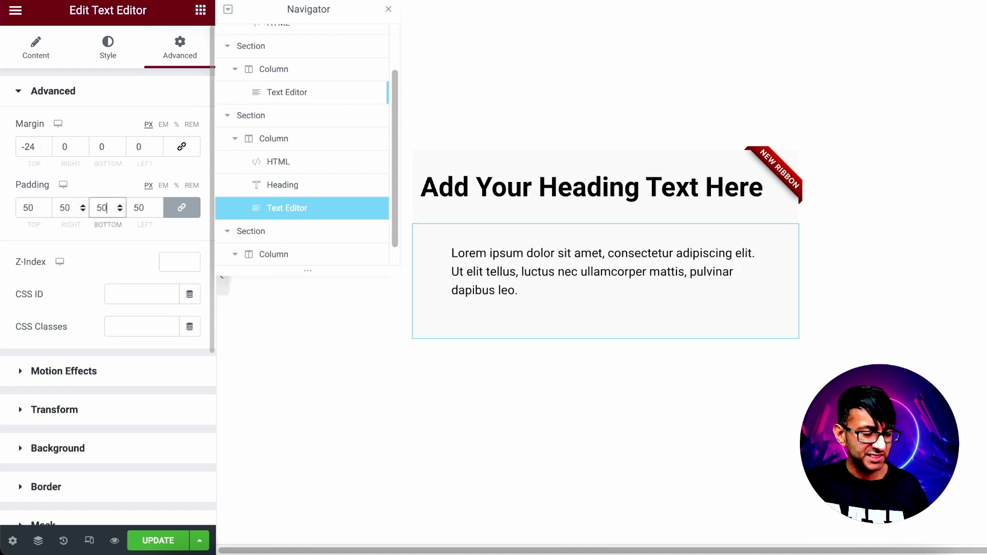
key("BackSpace")
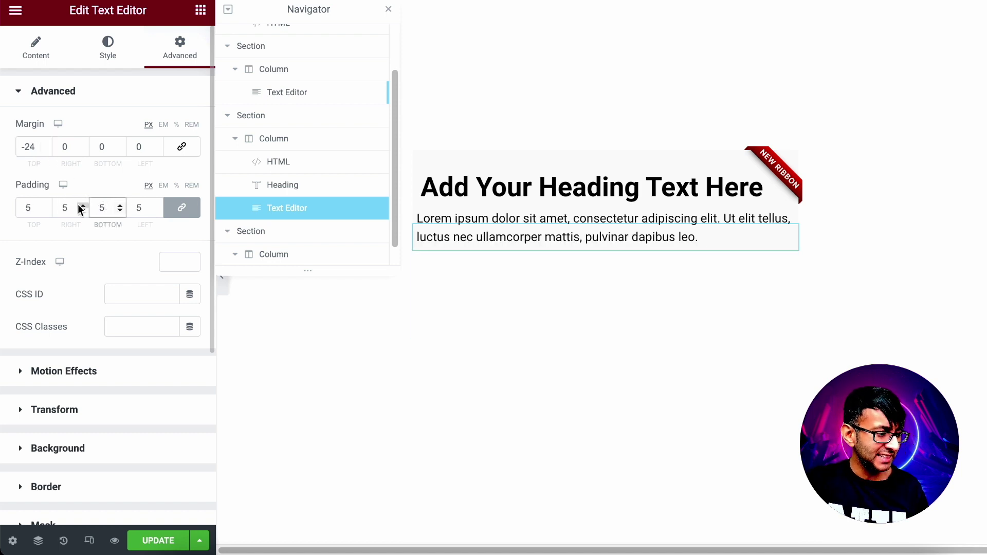
left_click(183, 208)
left_click(103, 209)
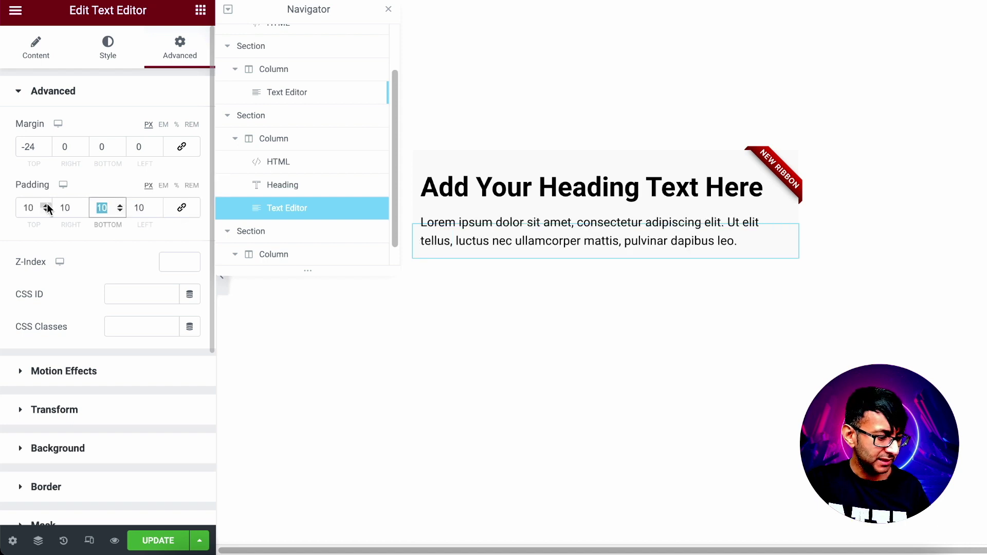
type("0")
left_click(222, 278)
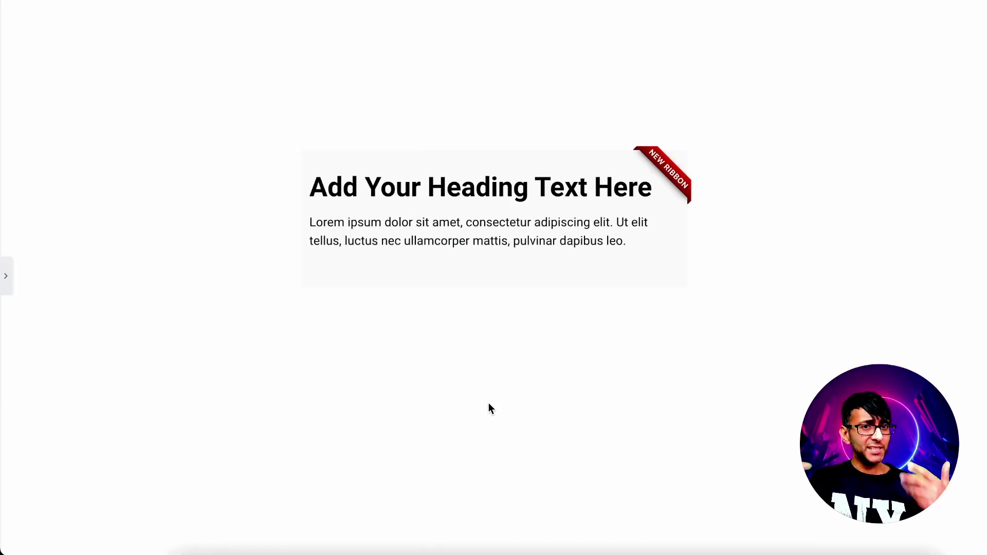